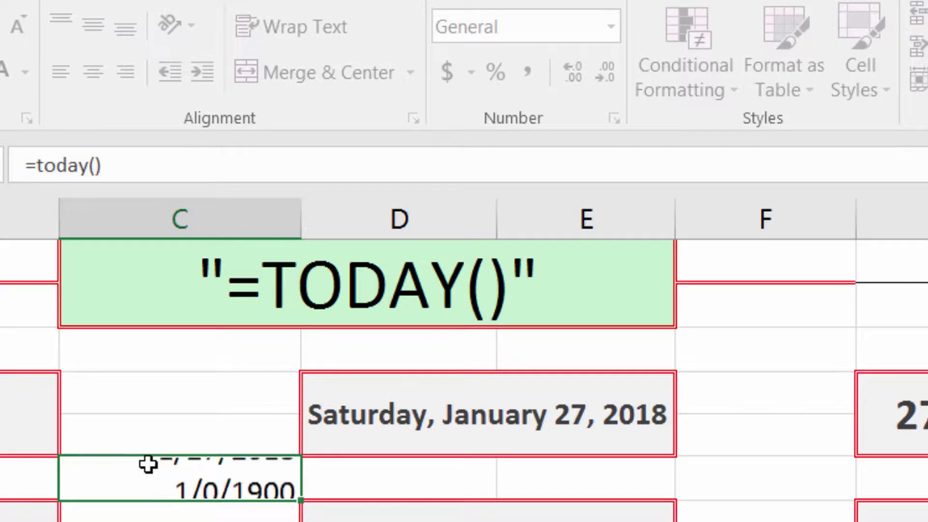
Change the TODAY formula cell in column C to General number format, and clear its contents.
left_click(164, 477)
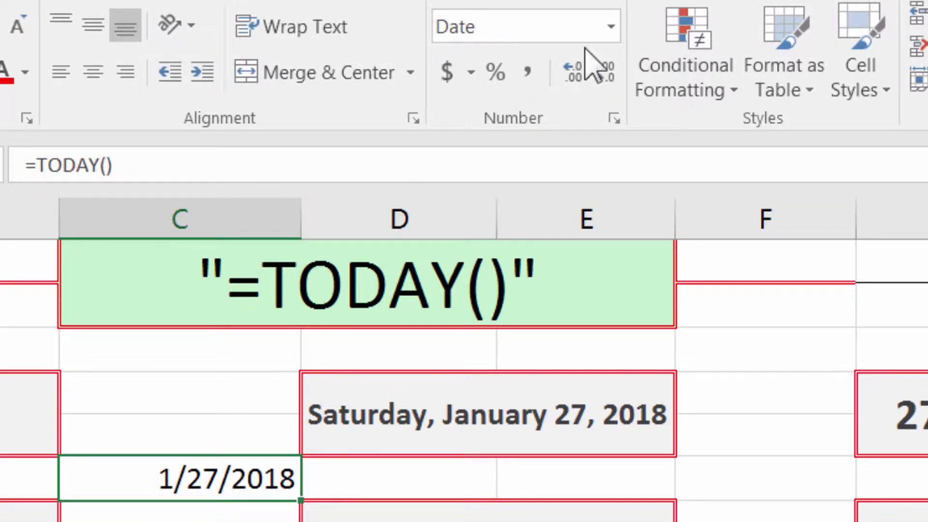
left_click(612, 27)
left_click(582, 94)
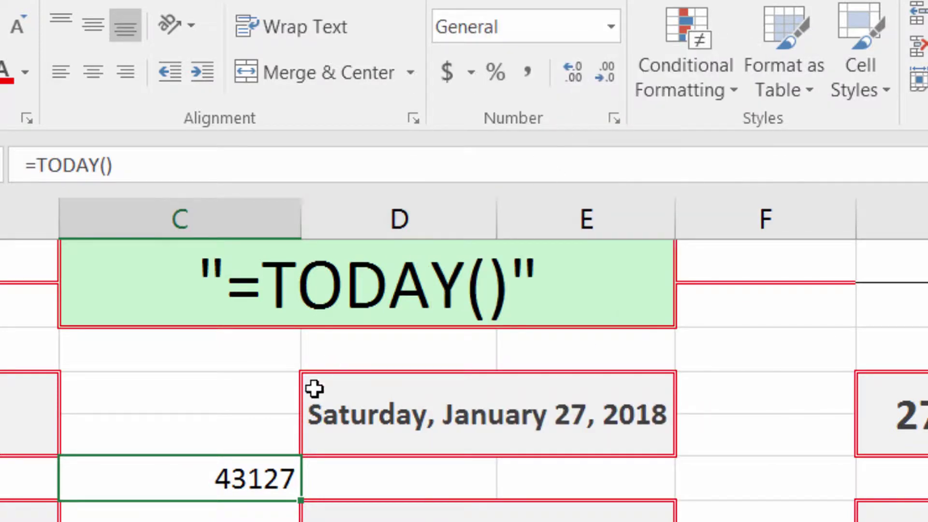
key("Delete")
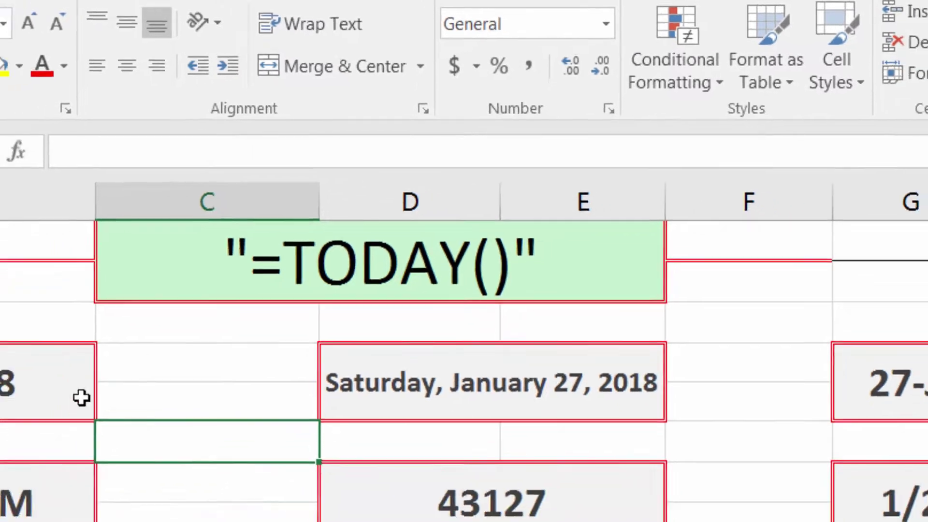
Select all six formatted TODAY() example cells together to compare them, and release the selection.
left_click(44, 427)
left_click(355, 418, "ctrl")
left_click(917, 428, "ctrl")
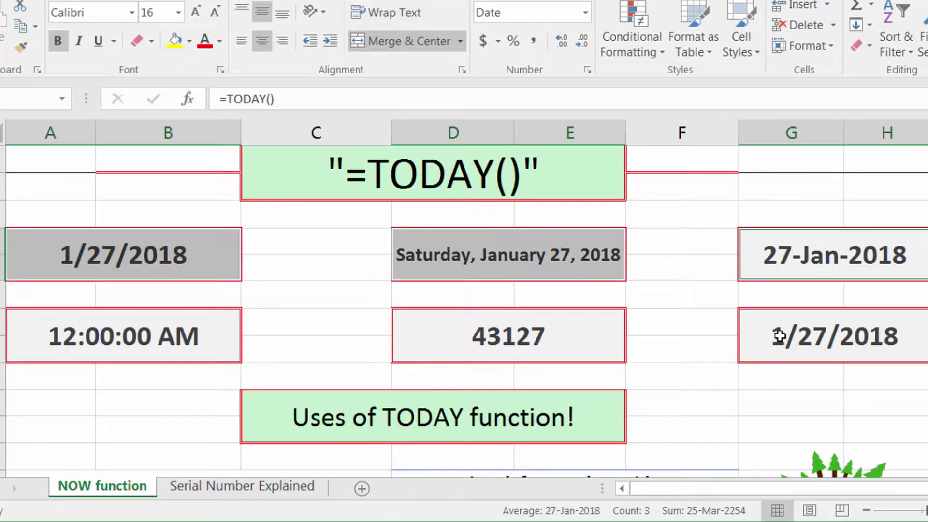
left_click(779, 335, "ctrl")
left_click(559, 343, "ctrl")
left_click(124, 343, "ctrl")
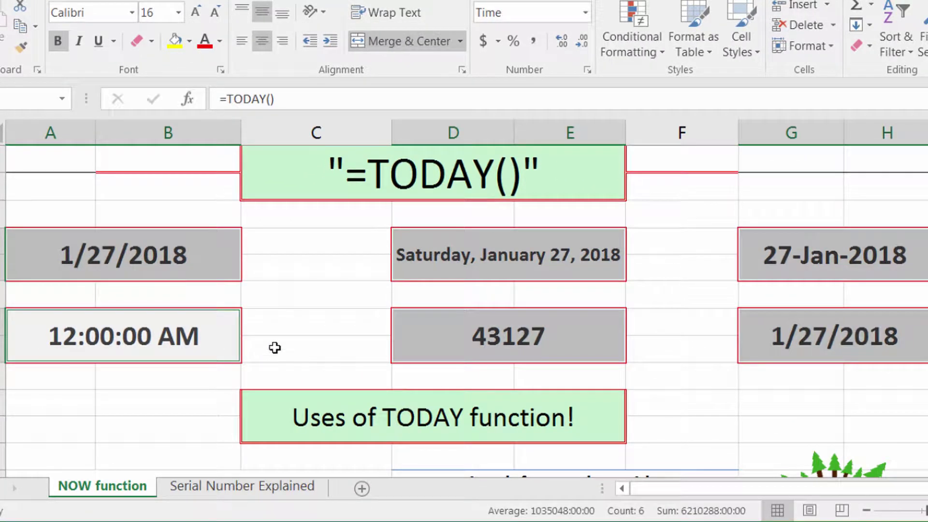
left_click(271, 290)
Check the formula and number format of each of the six TODAY() example cells individually.
left_click(163, 267)
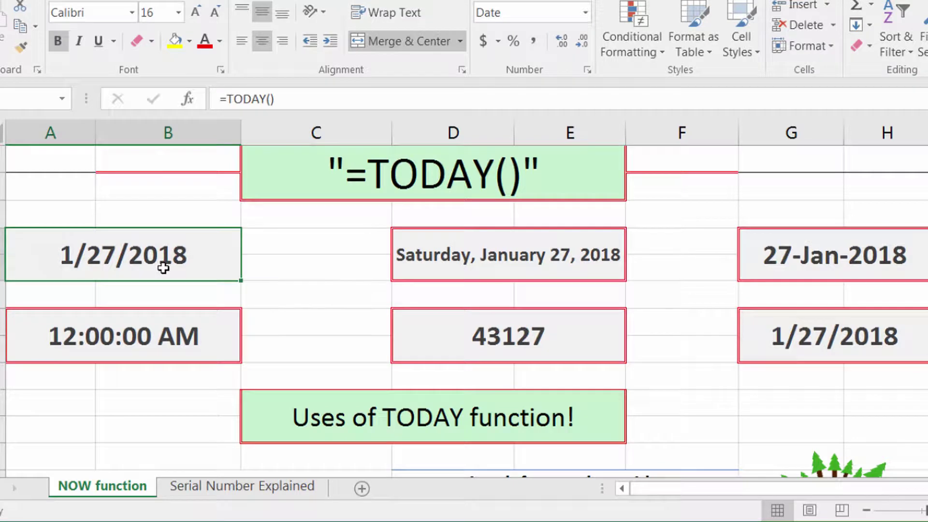
left_click(554, 263)
left_click(776, 256)
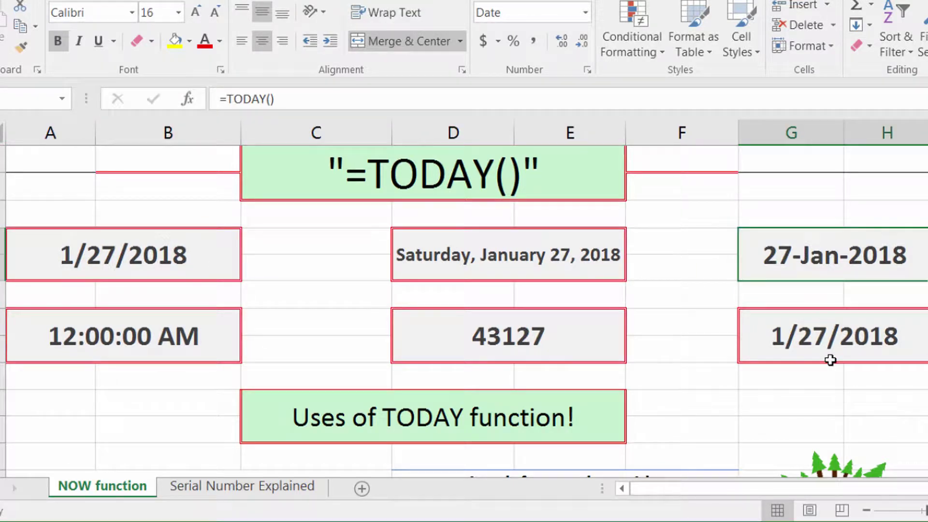
left_click(809, 344)
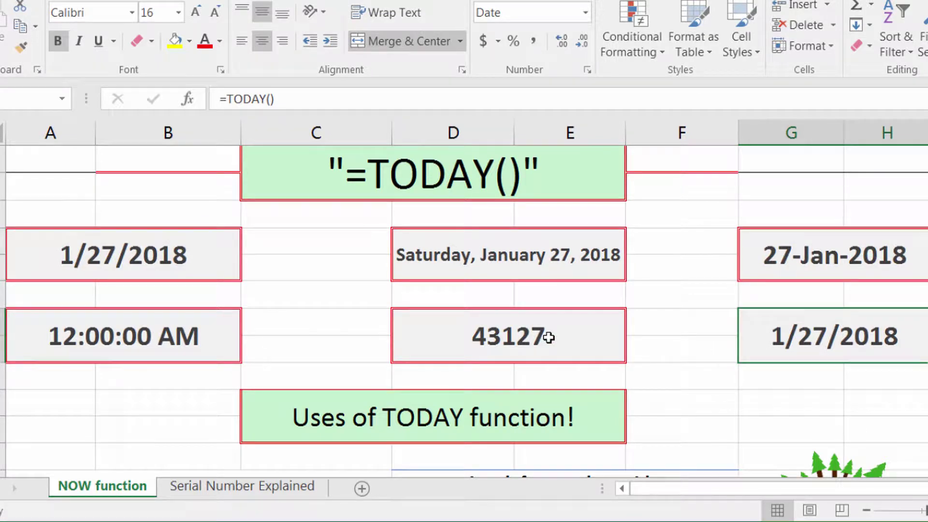
left_click(564, 334)
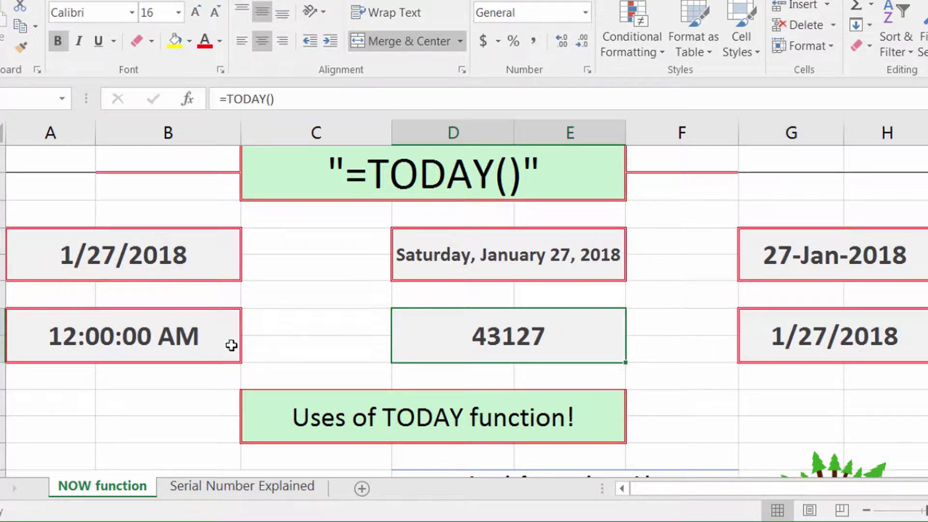
left_click(198, 346)
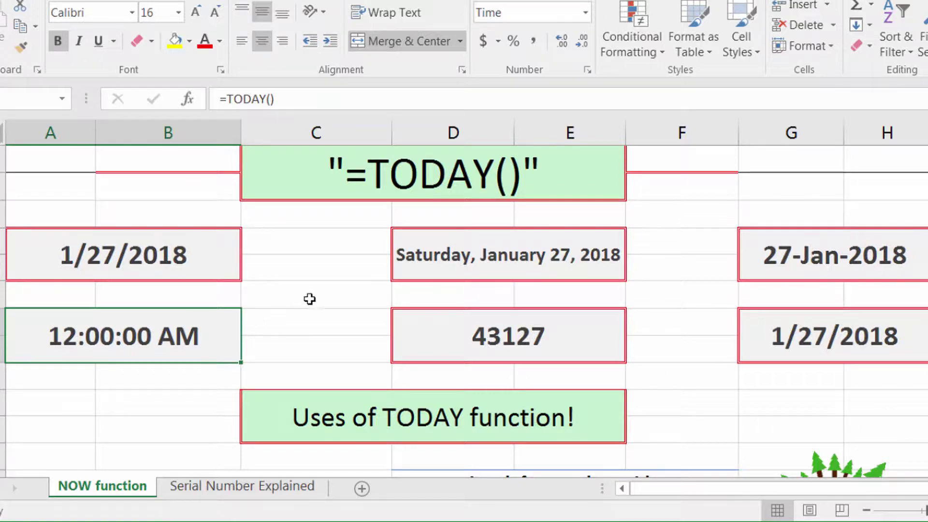
Clear the column F values for Time now, 12:00Am tomorrow and Time left in the video table.
scroll(306, 298, "down", 3)
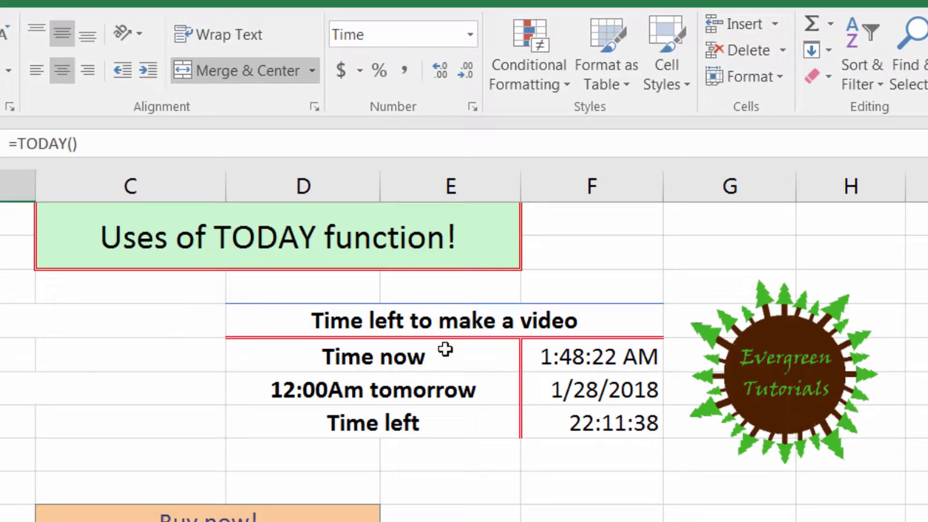
left_click_drag(599, 467, 588, 370)
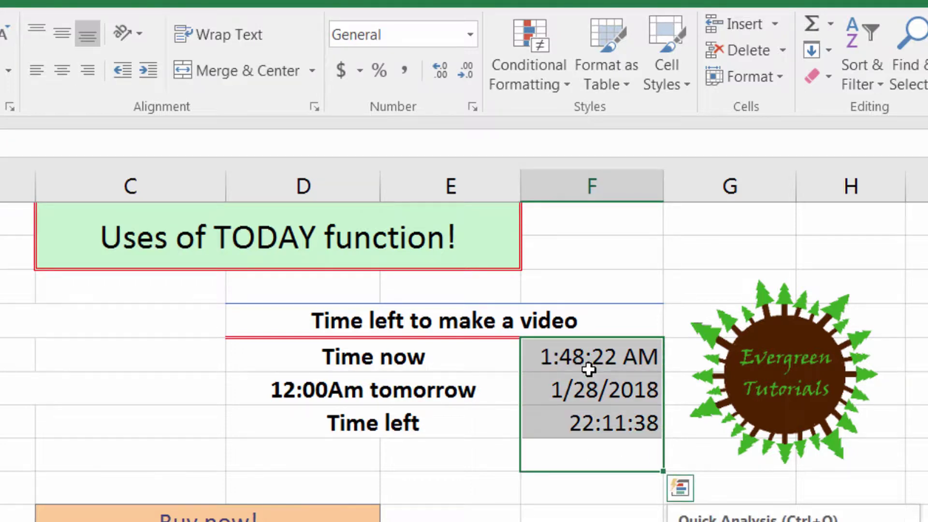
key("Delete")
Enter the formula =now() in F14 beside Time now.
key("Up")
key("Up")
key("Up")
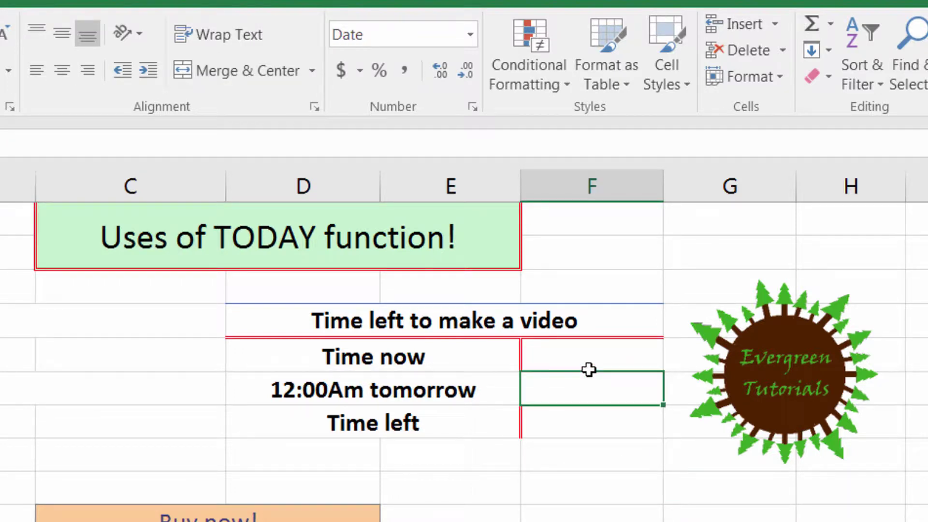
type("=now()")
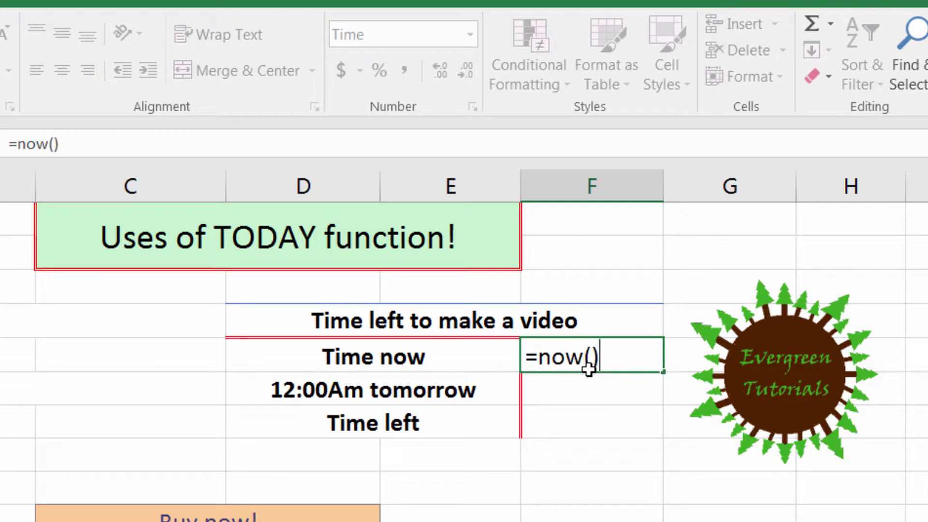
key("Return")
Enter the formula =today()+1 in F15 beside 12:00Am tomorrow.
key("Down")
key("Up")
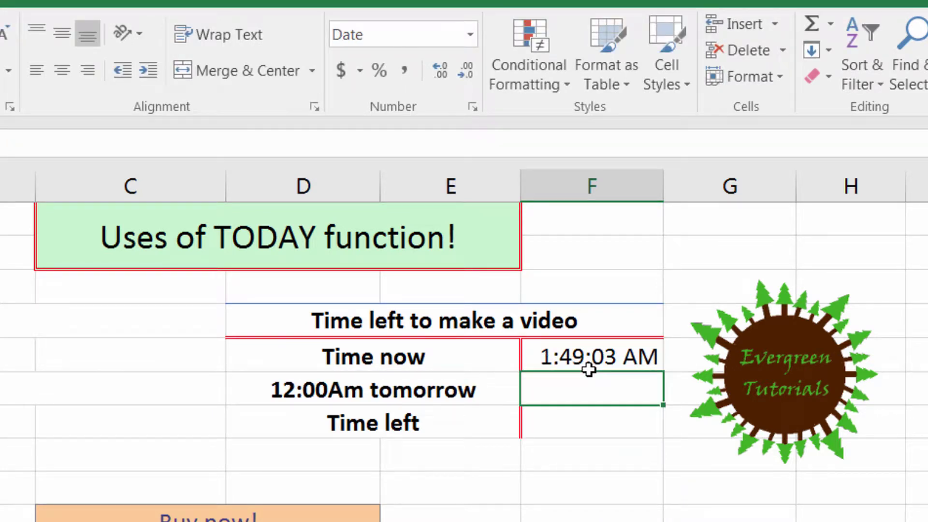
type("=tpda")
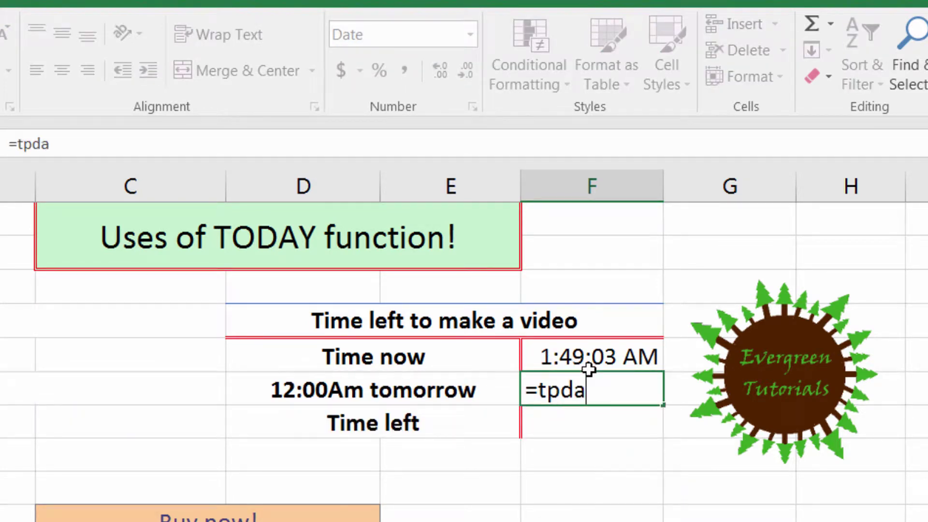
key("BackSpace")
key("BackSpace")
key("BackSpace")
type("oday()")
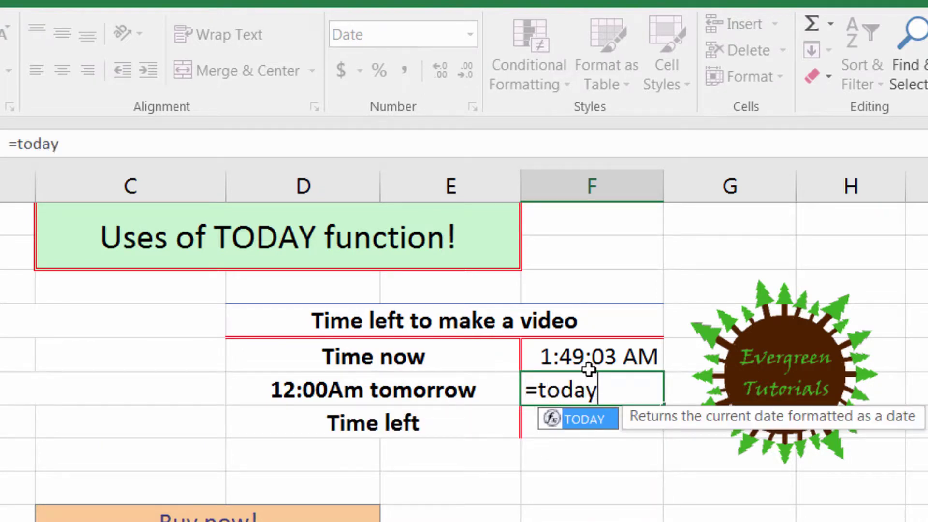
type("+1")
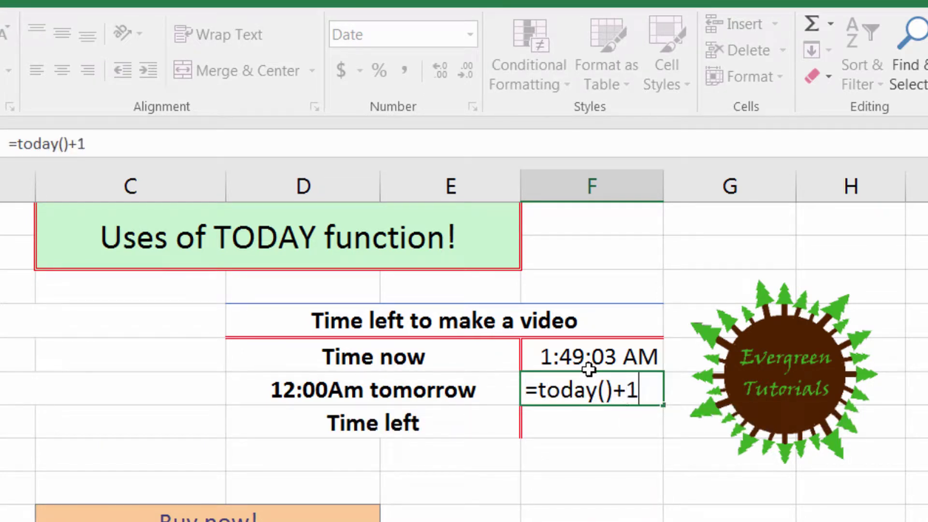
key("Return")
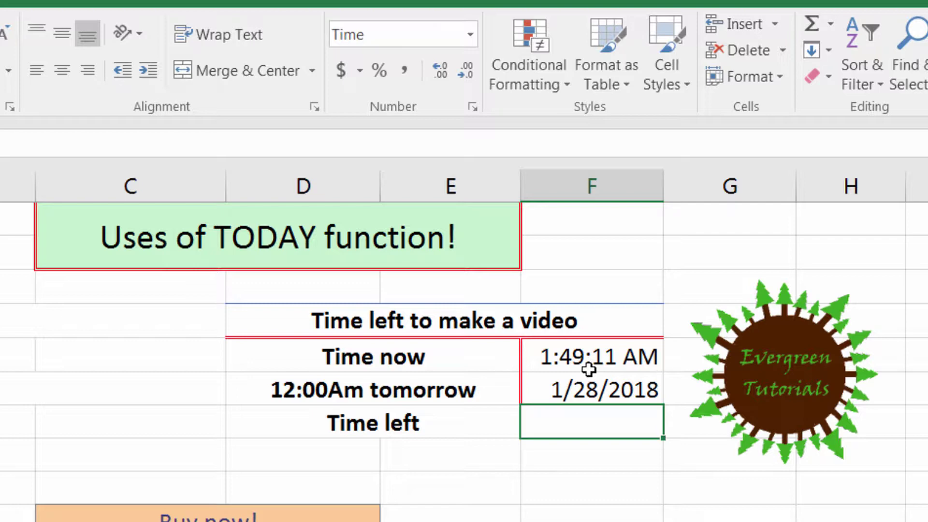
Calculate Time left in F16 with the formula =F15-F14, and review the result cell.
type("=")
left_click(581, 395)
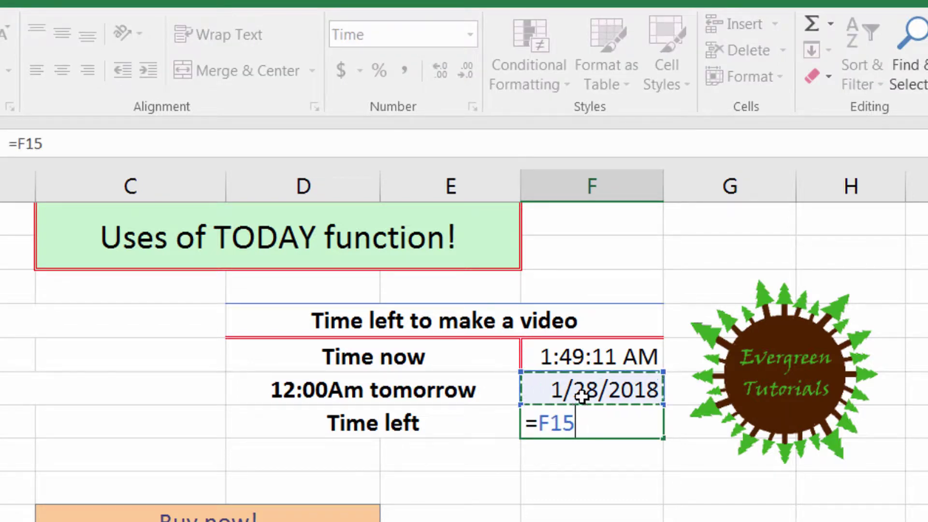
type("-")
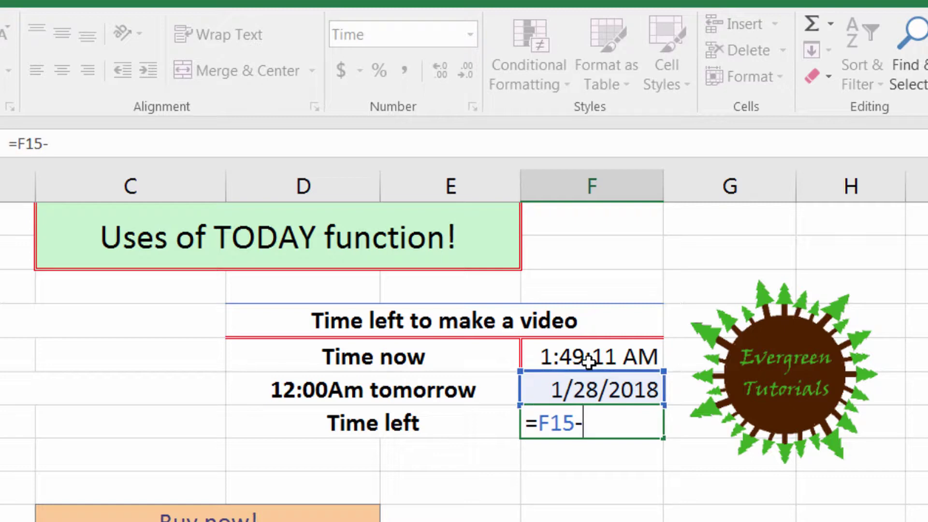
left_click(589, 360)
key("Return")
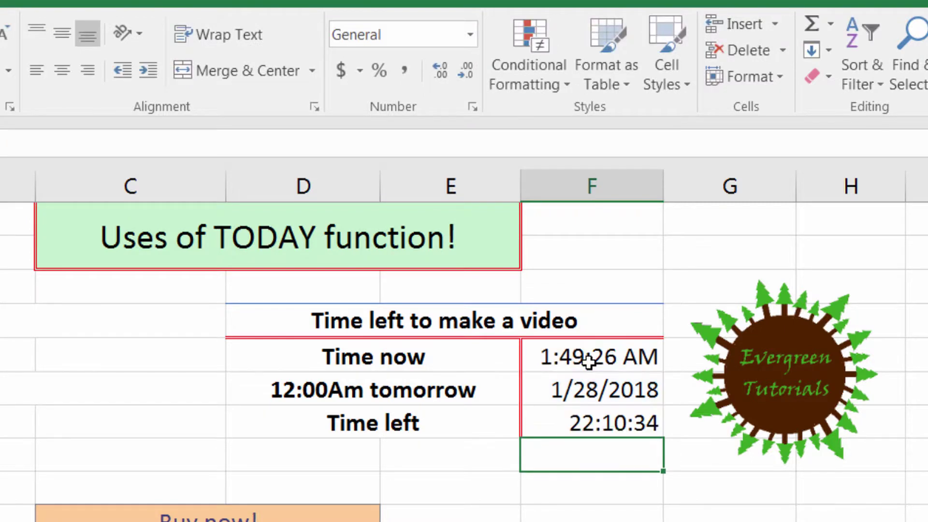
left_click(574, 414)
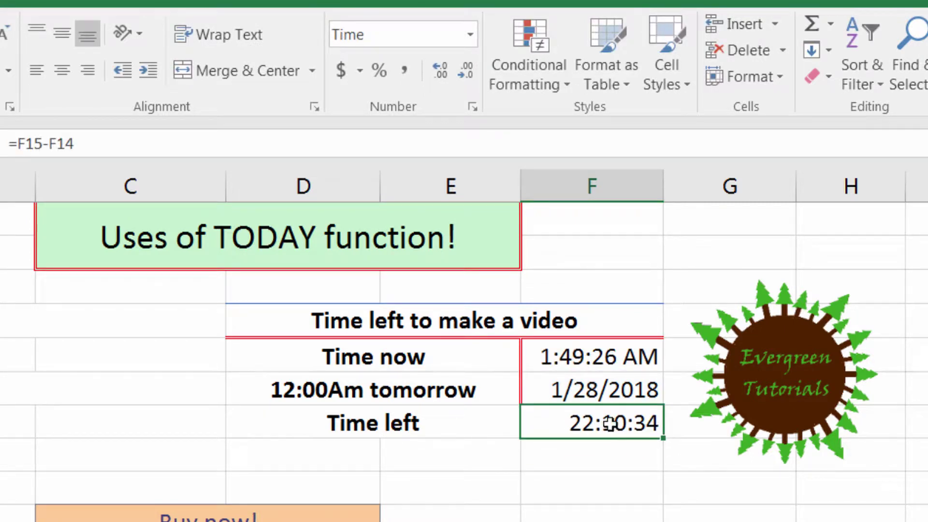
Recalculate the time formulas by entering "t" in the empty cell below Time left and removing it again.
left_click(571, 457)
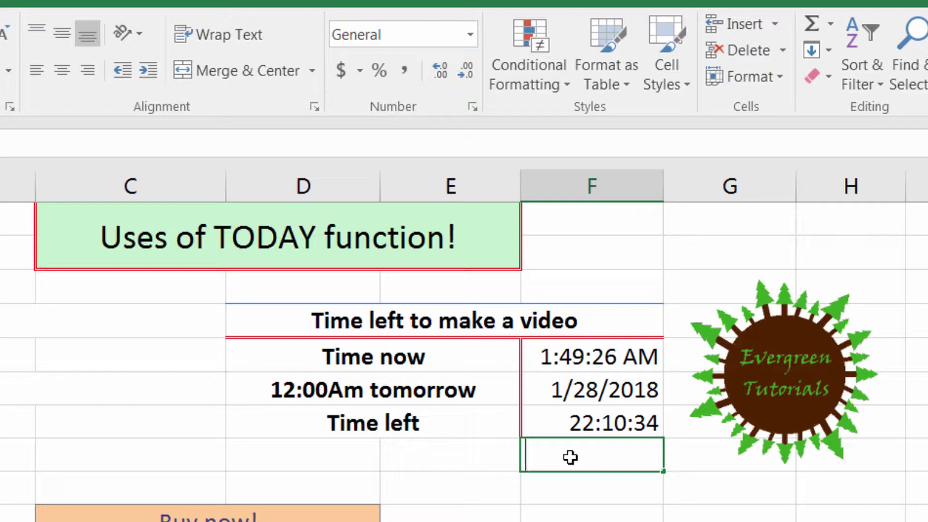
type("t")
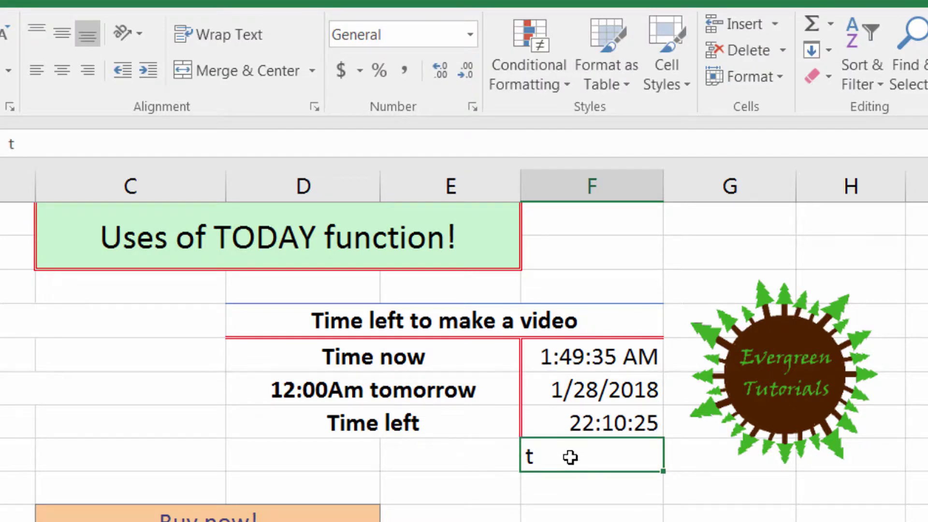
key("BackSpace")
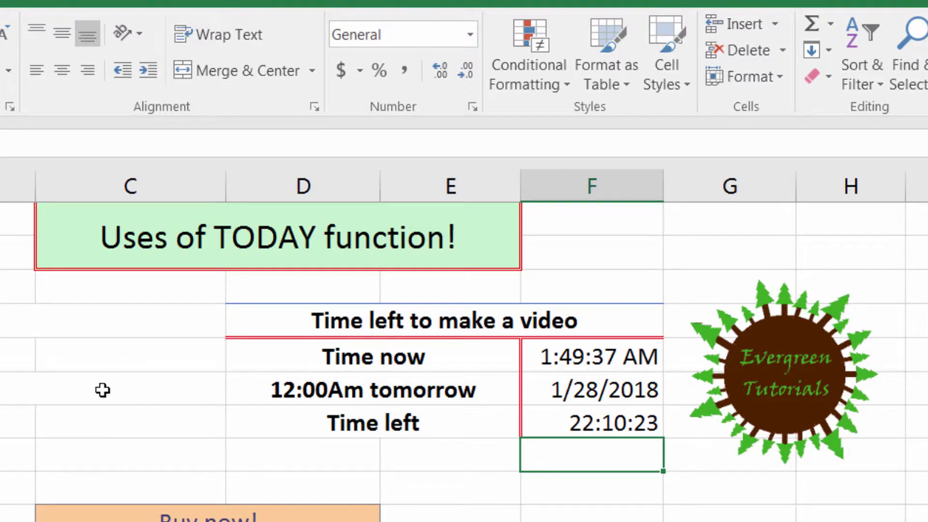
Start the arrival message formula in the empty merged cell below Arrives on..? with ="will arrive on " &.
scroll(103, 390, "down", 2)
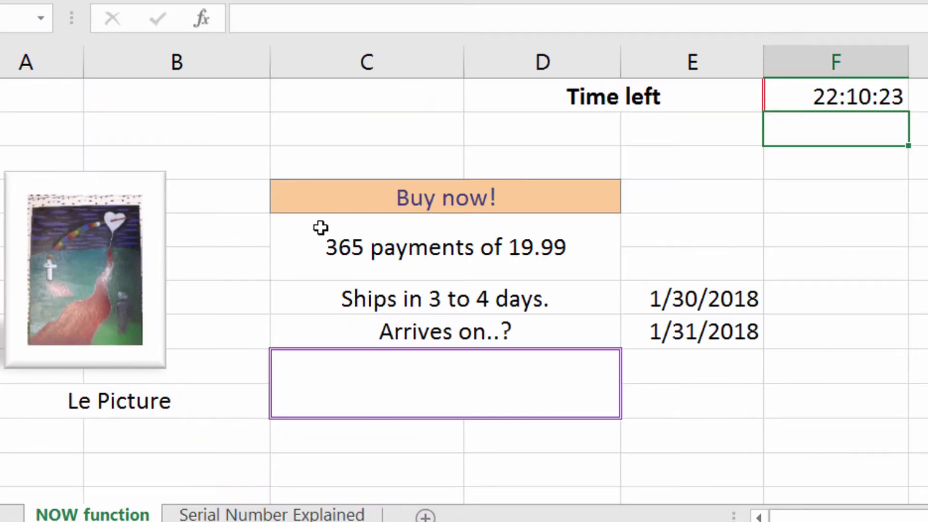
left_click(235, 159)
scroll(237, 159, "up", 1)
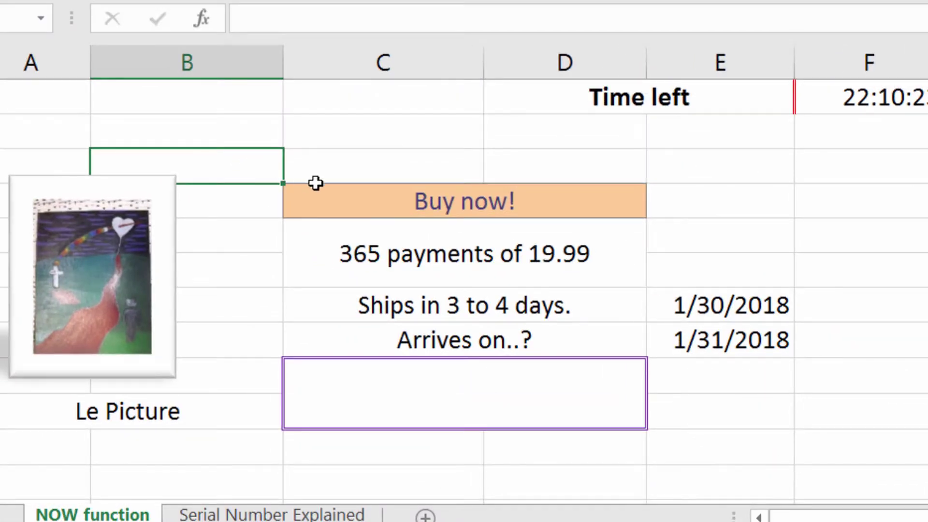
scroll(311, 188, "up", 1)
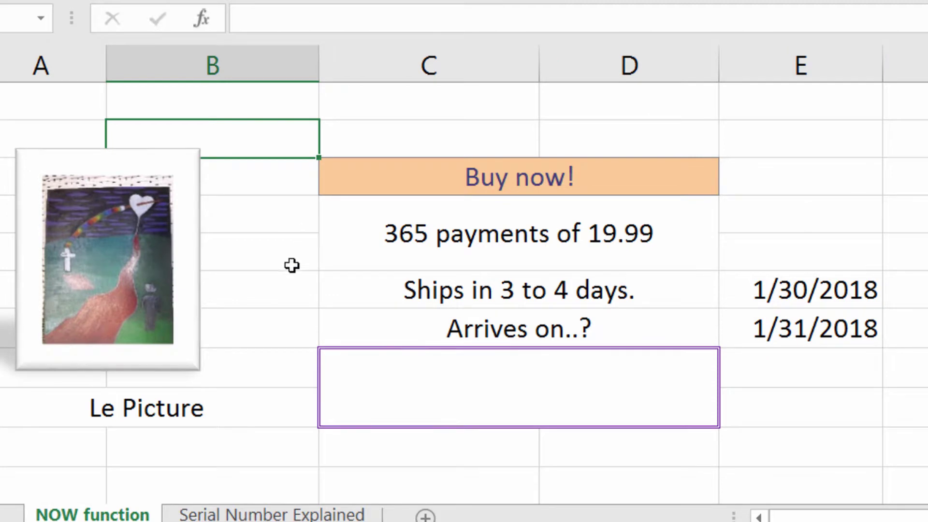
left_click(488, 230)
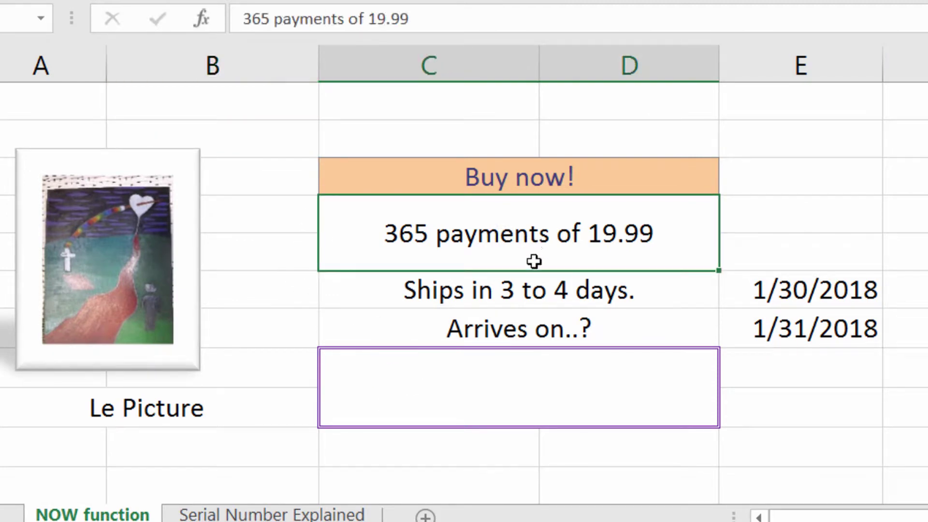
left_click(511, 395)
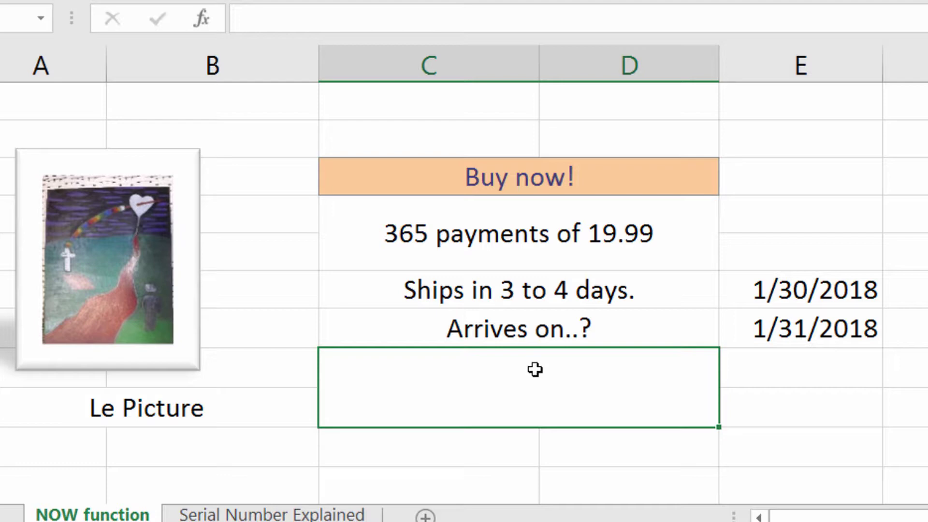
type("=")
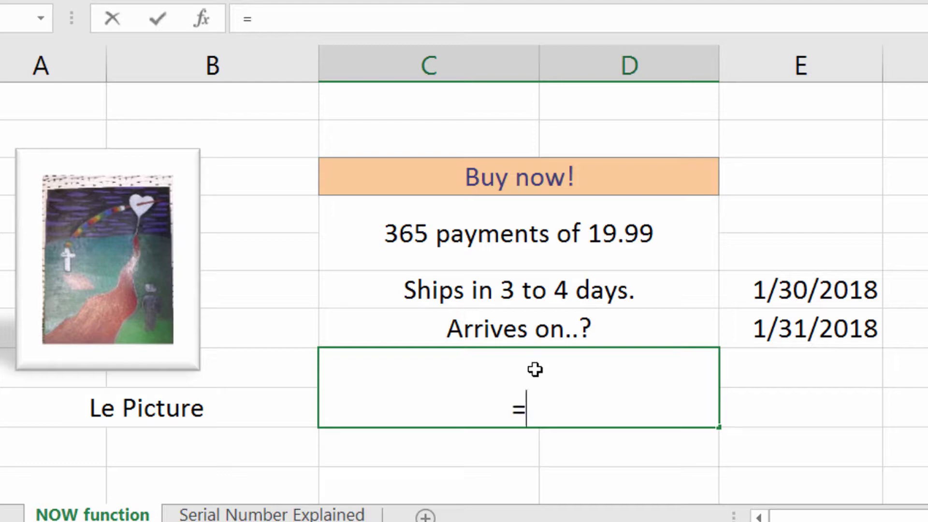
type("\"wil")
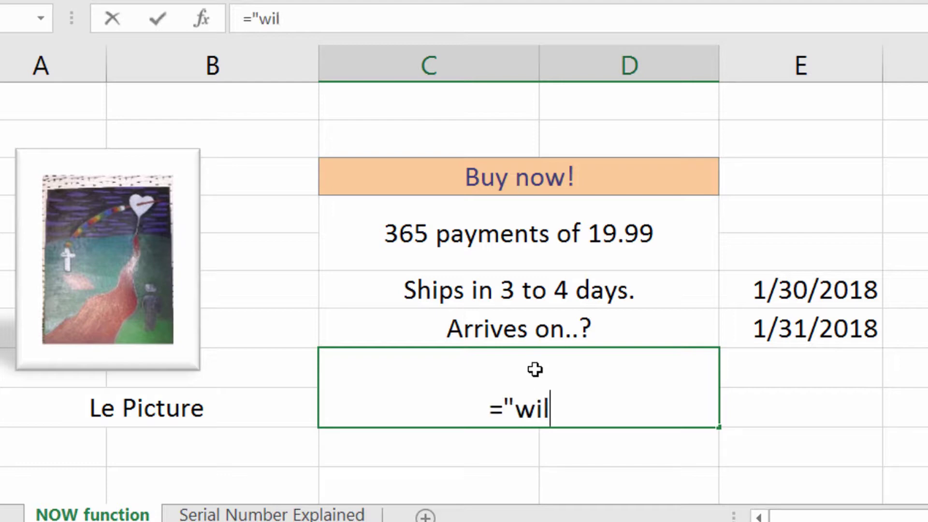
type("l arrive on ")
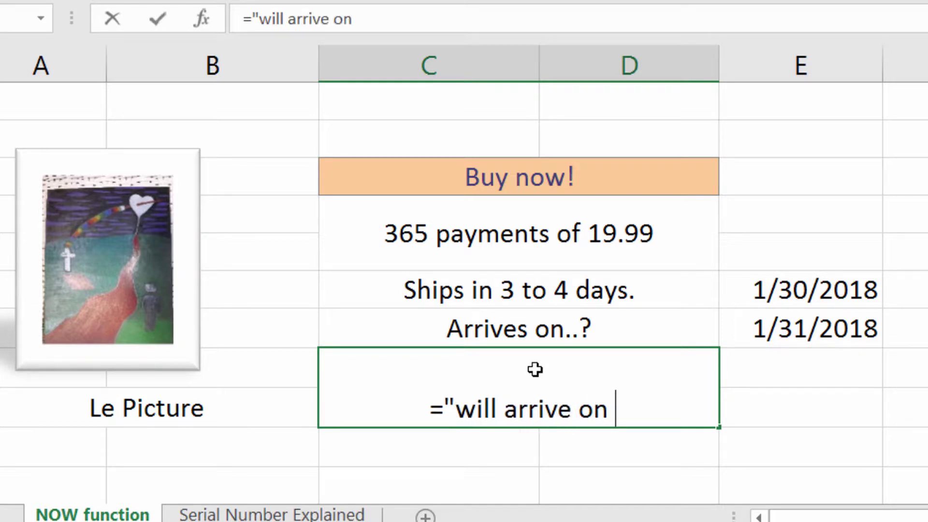
type("\" &")
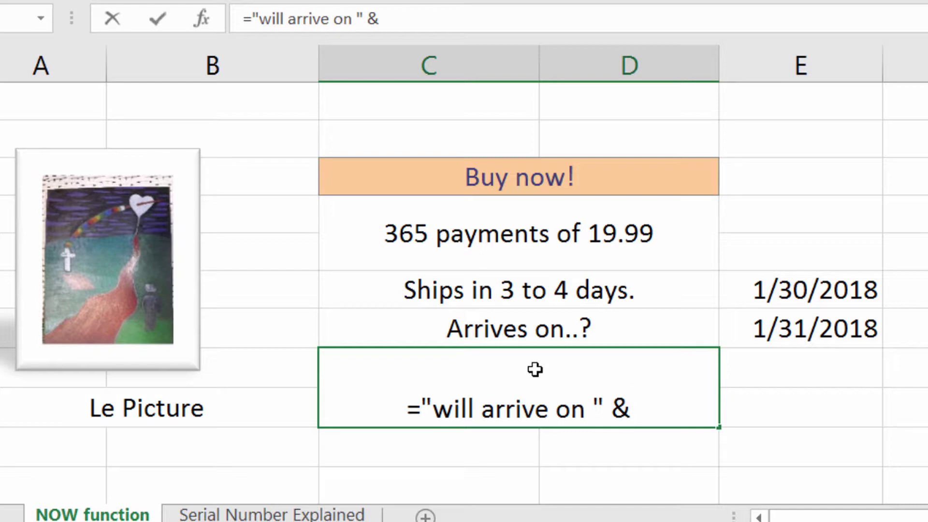
Append month(today()) to the arrival message formula.
type("tod")
key("BackSpace")
key("BackSpace")
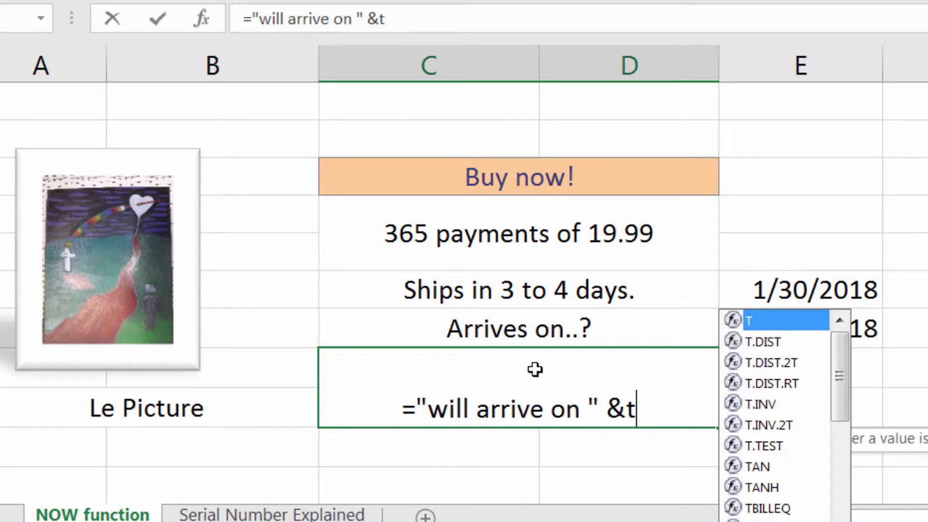
type("mon")
key("BackSpace")
key("BackSpace")
key("BackSpace")
key("BackSpace")
type("month(")
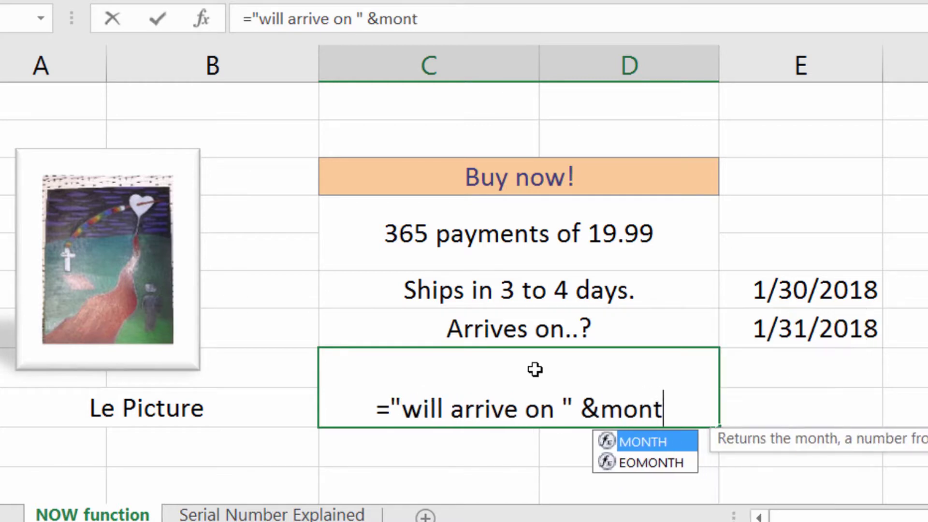
type("todayt(")
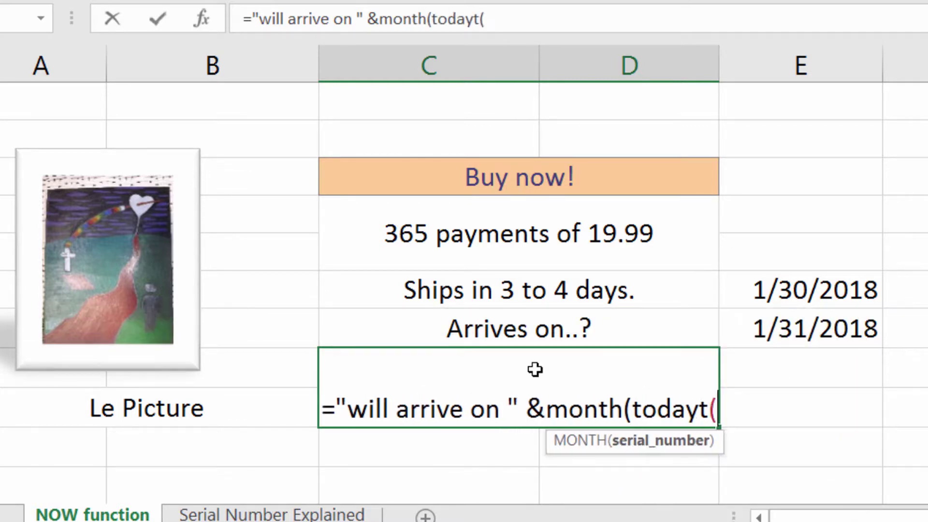
key("BackSpace")
key("BackSpace")
type("())")
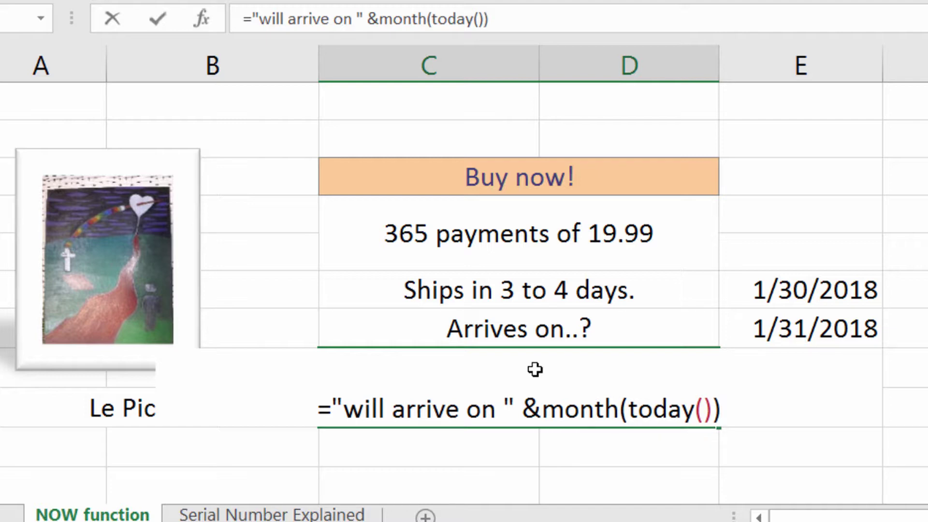
Append &"/"&day(today()+3) to the arrival message formula.
type("&")
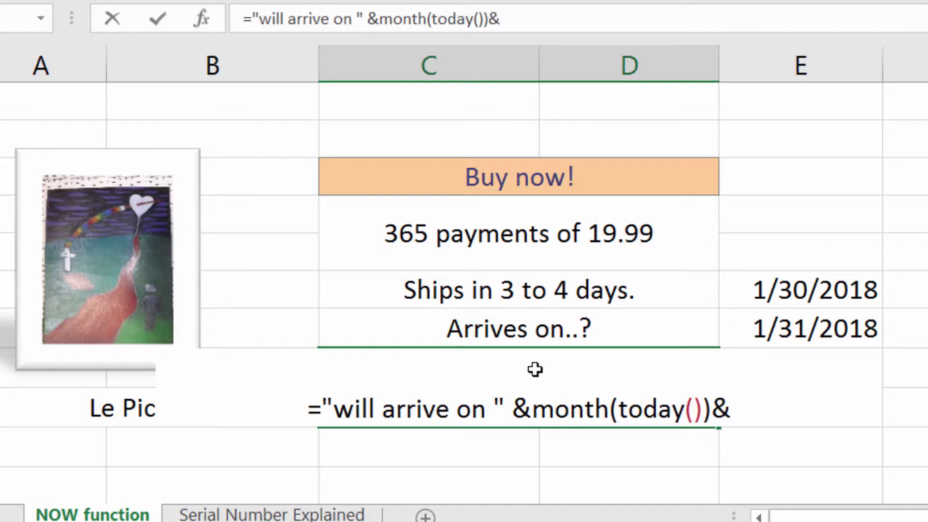
type("\"/\"&d")
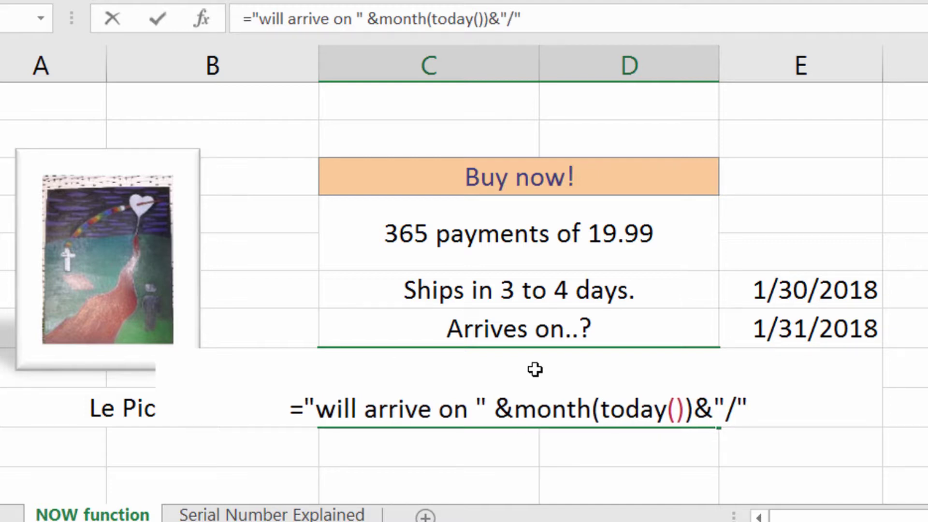
type("ay(")
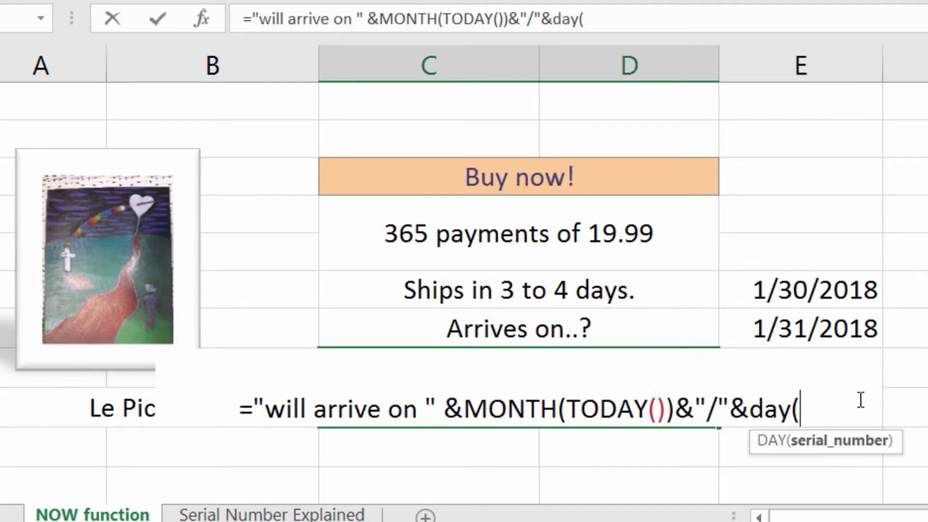
type("toad")
key("BackSpace")
key("BackSpace")
type("d")
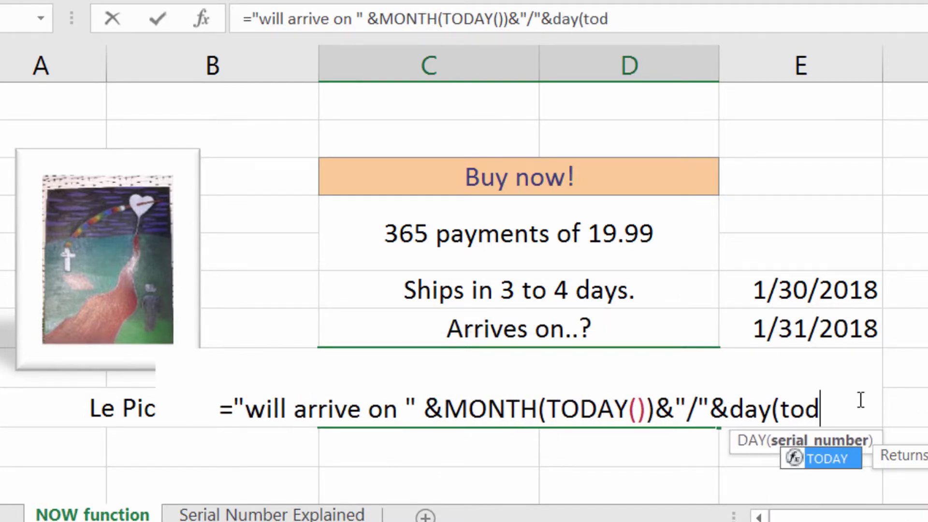
type("ay()+")
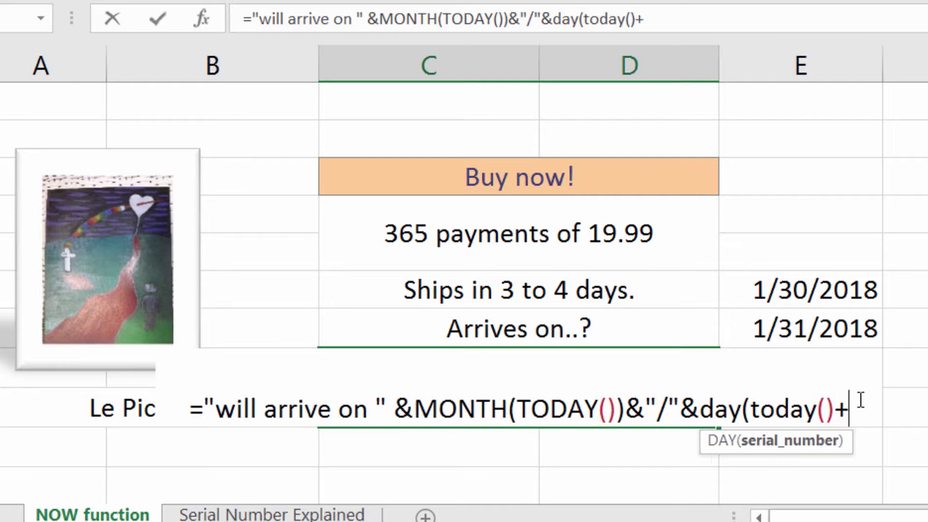
type("3)")
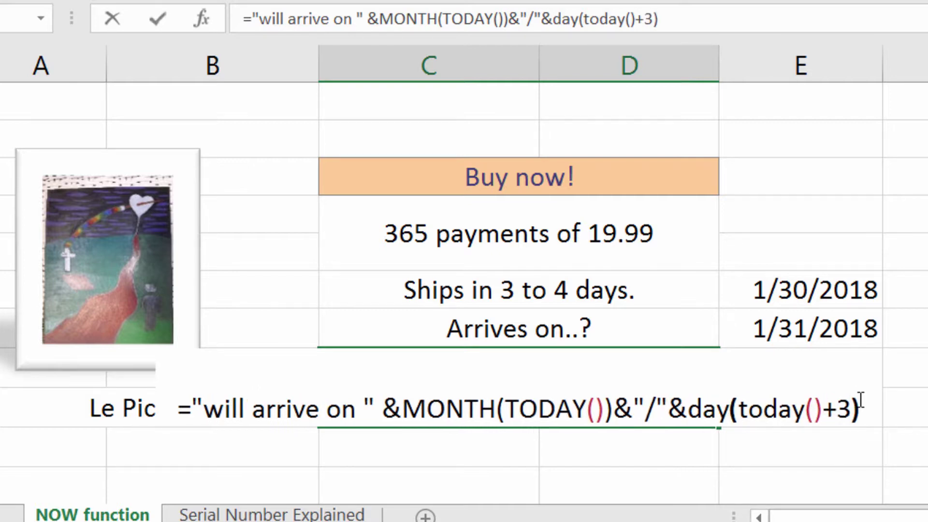
Add +3 after TODAY() inside the MONTH part of the arrival message formula, then commit it and reselect the result cell.
left_click(604, 405)
key("Left")
type("+")
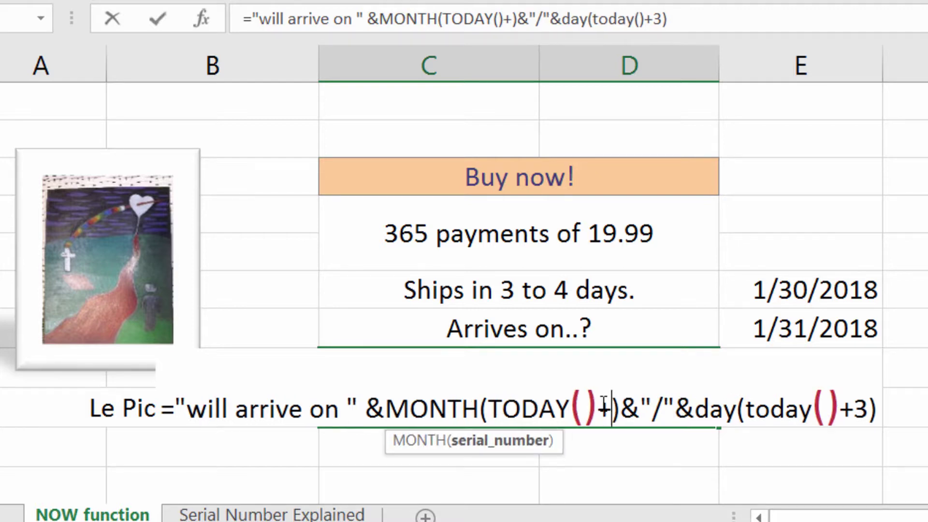
type("3")
key("Return")
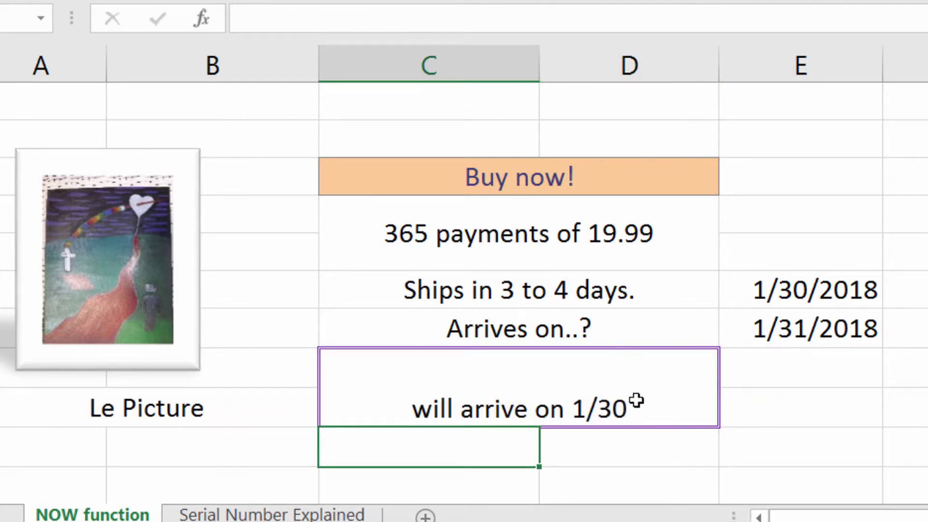
left_click(676, 408)
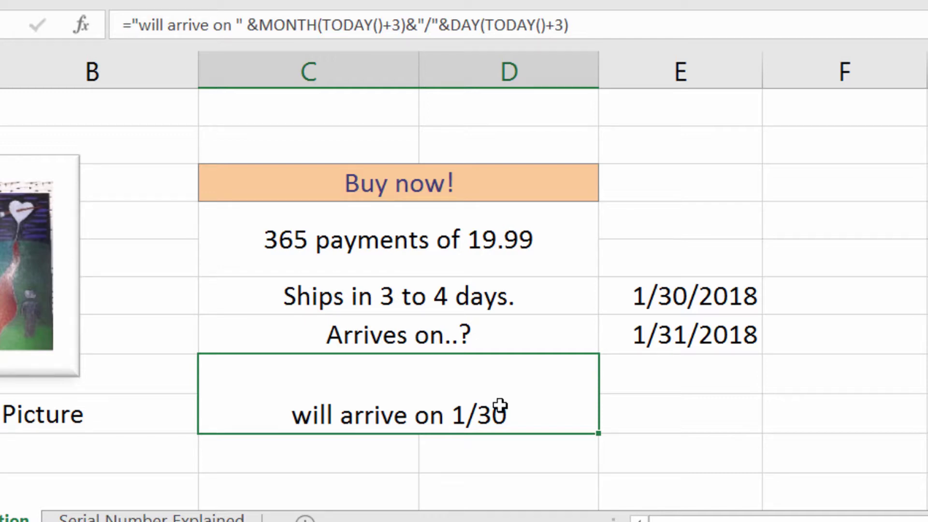
Open the Serial Number Explained sheet and inspect the formulas behind the large decimal number, the first date and the serial number below it.
left_click(213, 513)
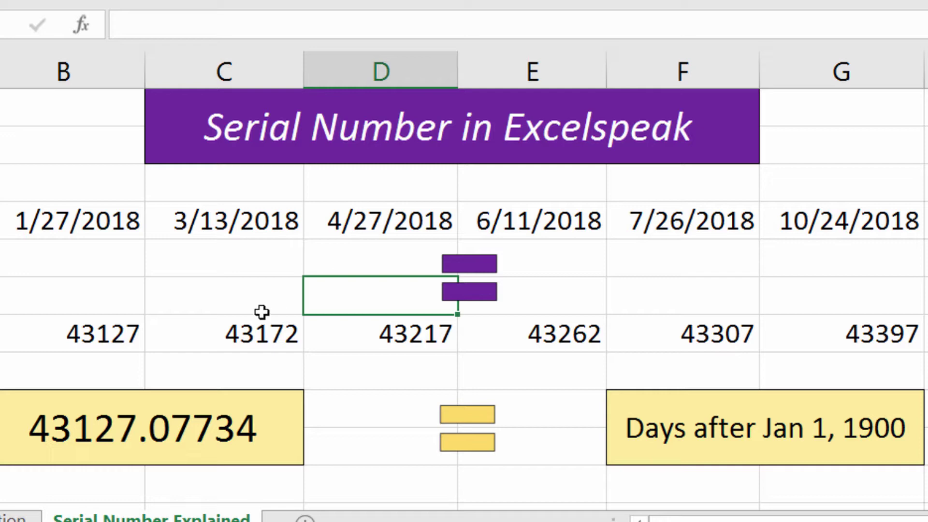
left_click(239, 402)
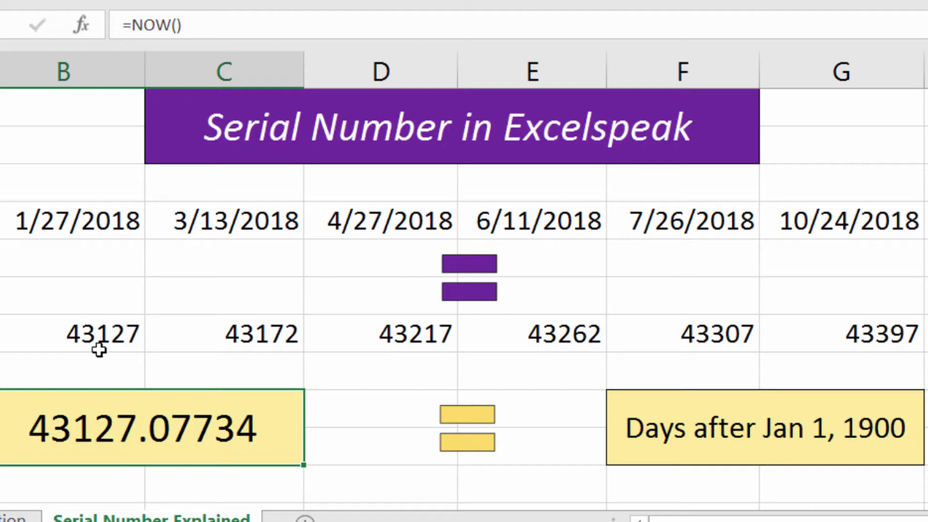
left_click(68, 233)
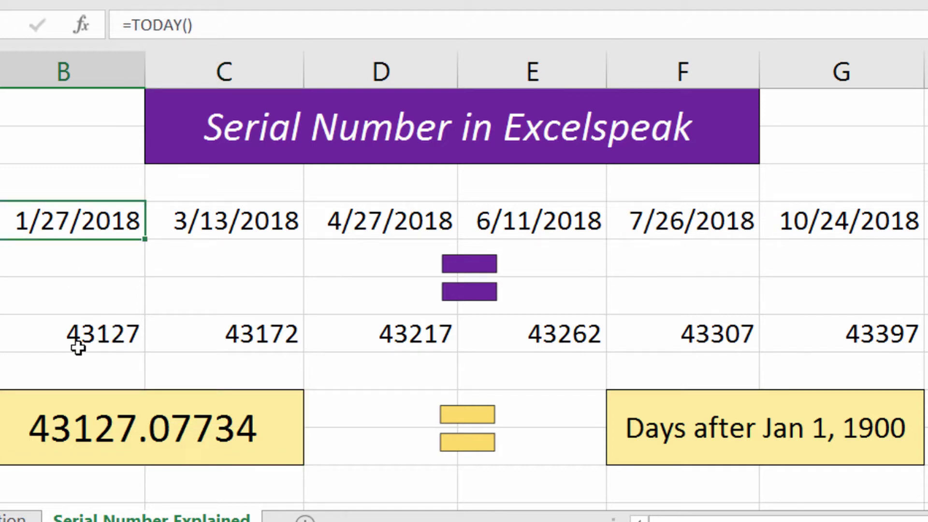
left_click(68, 336)
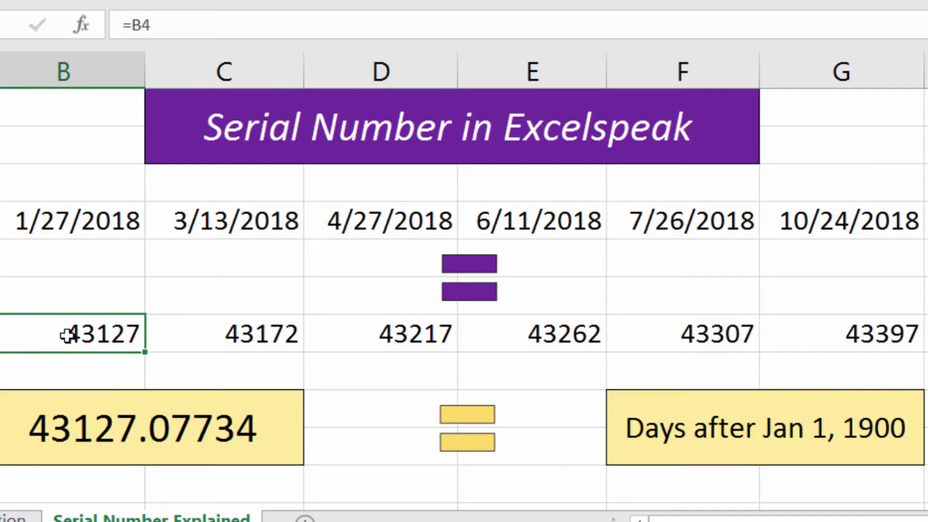
Re-enter =B4 in the serial number cell beneath the first date and set that cell's number format to General.
double_click(80, 324)
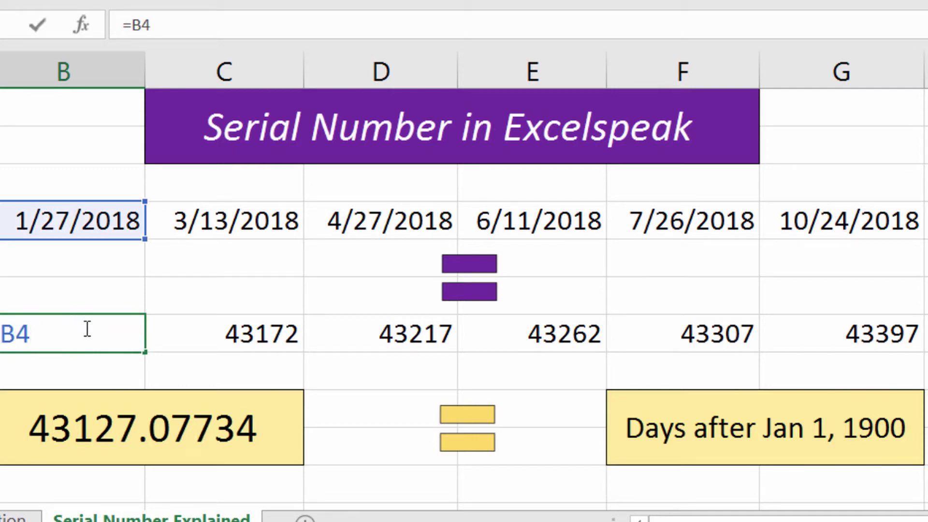
left_click(76, 223)
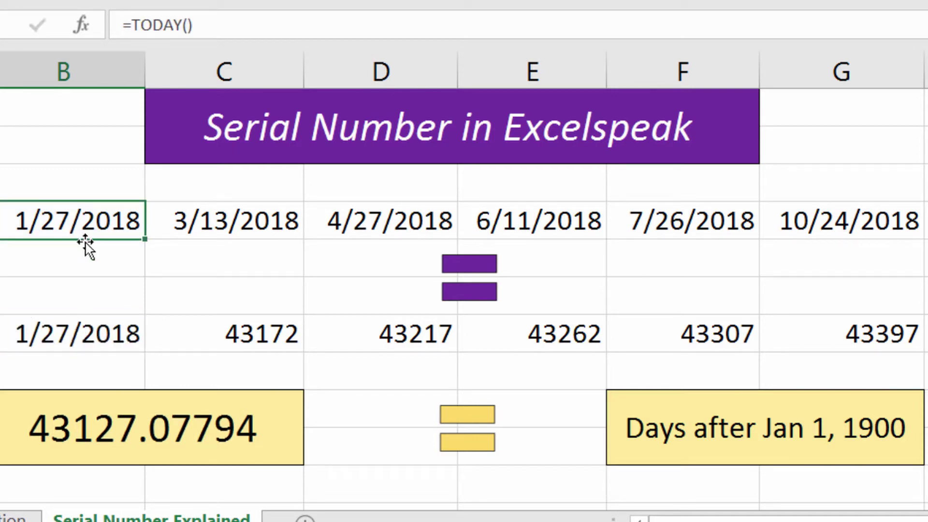
left_click(90, 337)
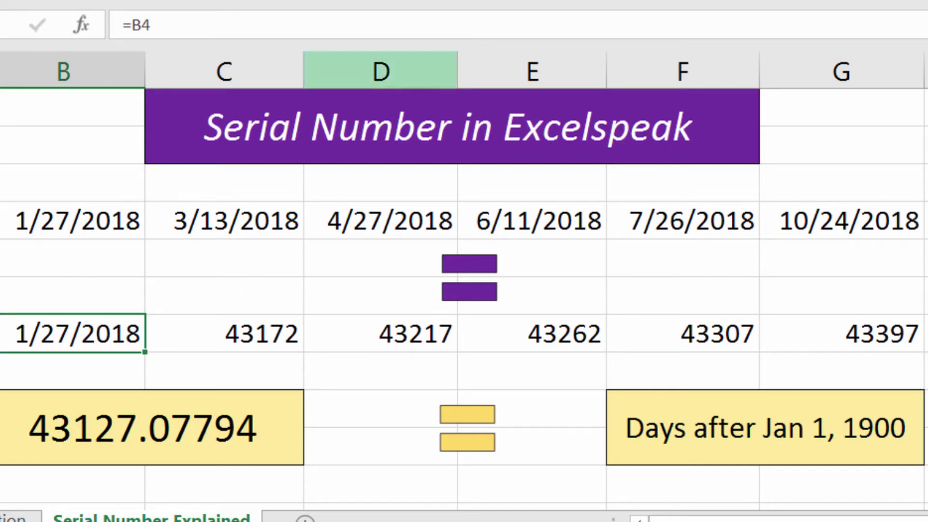
left_click(595, 1)
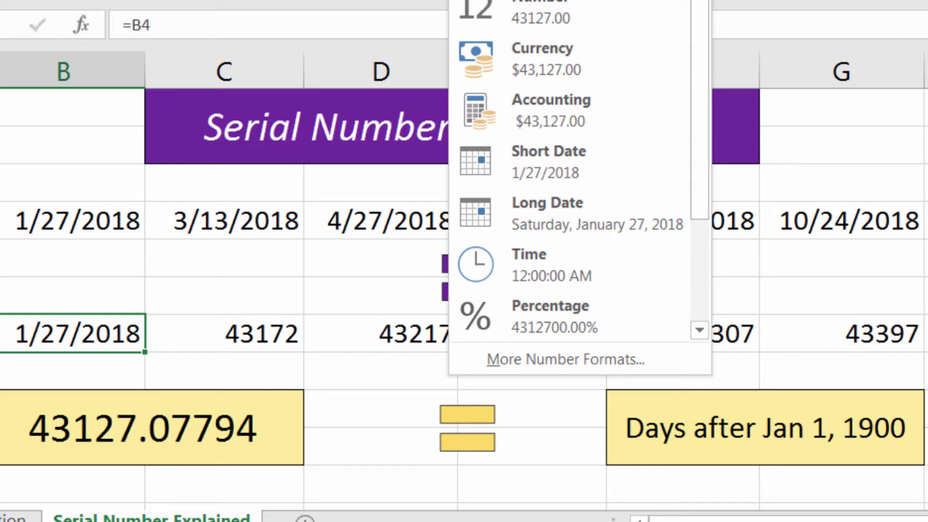
left_click(570, 1)
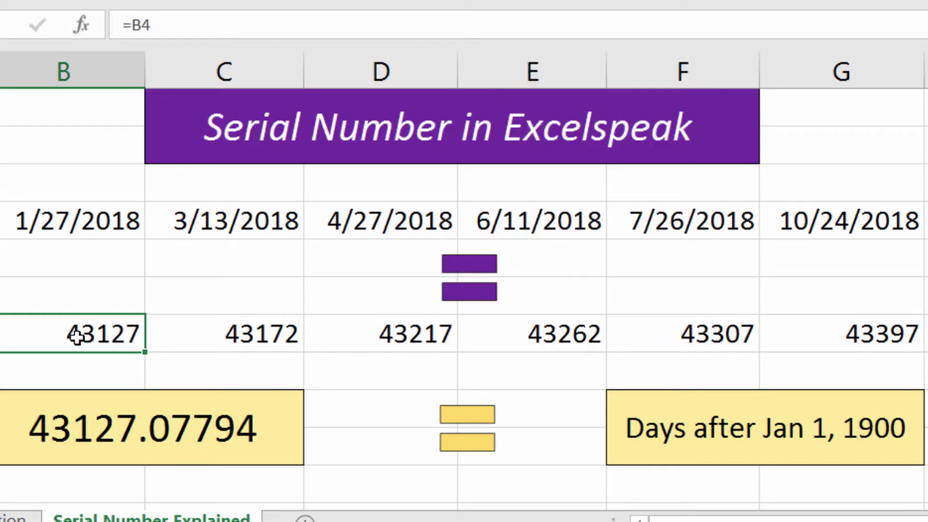
Return to the NOW function sheet and review the arrival message formula and the Time left cell.
left_click(723, 433)
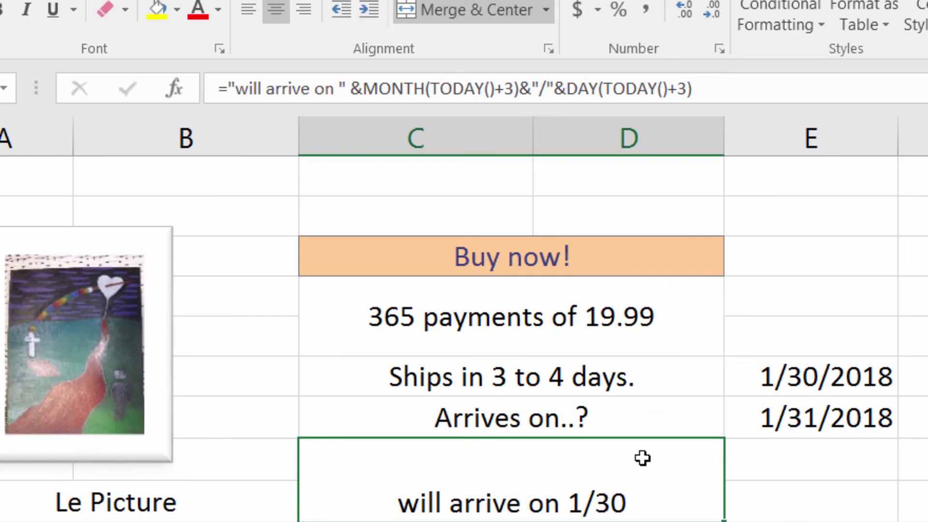
double_click(642, 458)
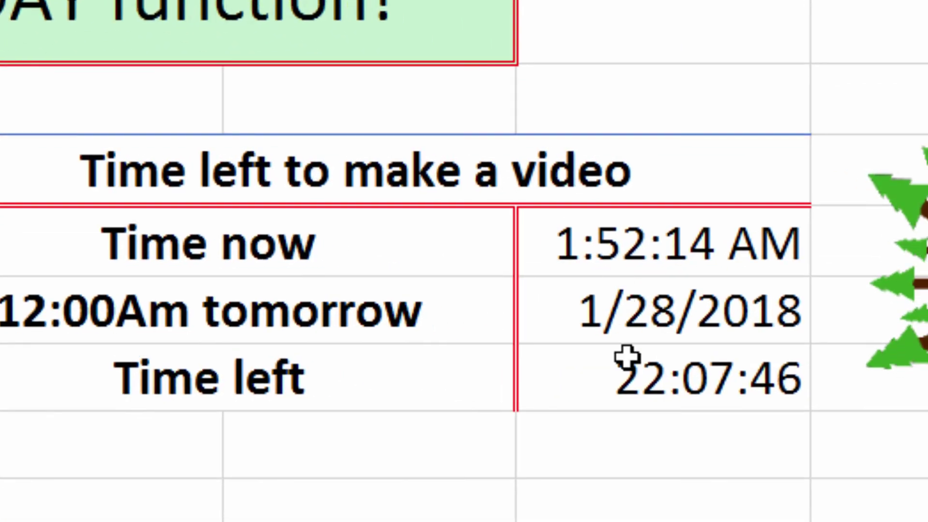
left_click(711, 421)
key("ctrl+c")
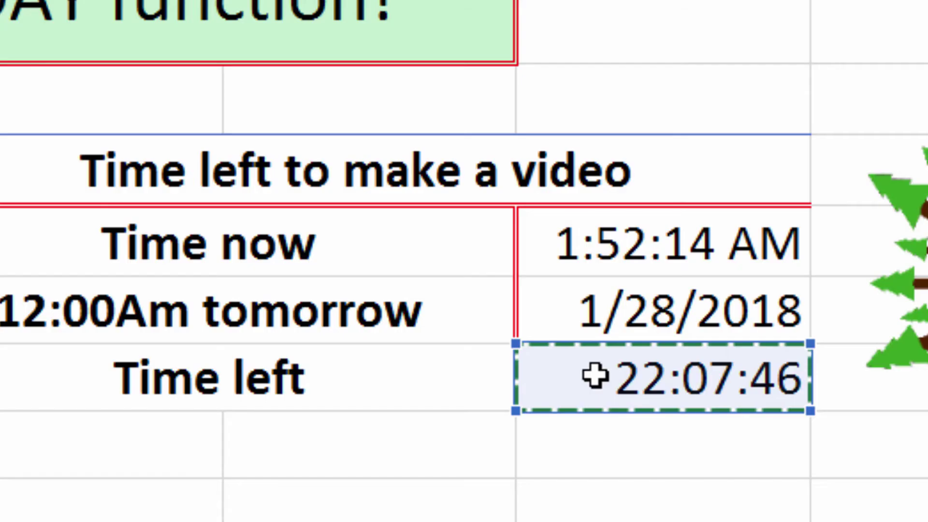
key("Escape")
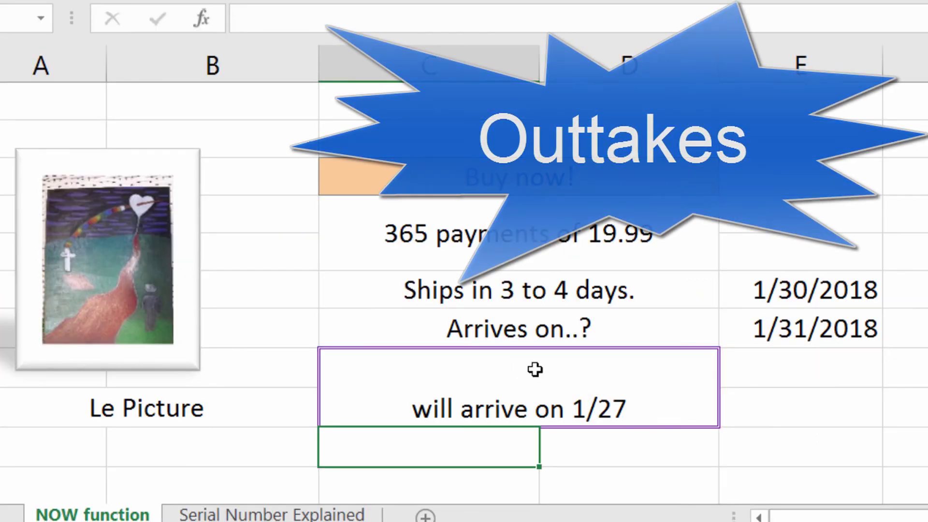
left_click(535, 370)
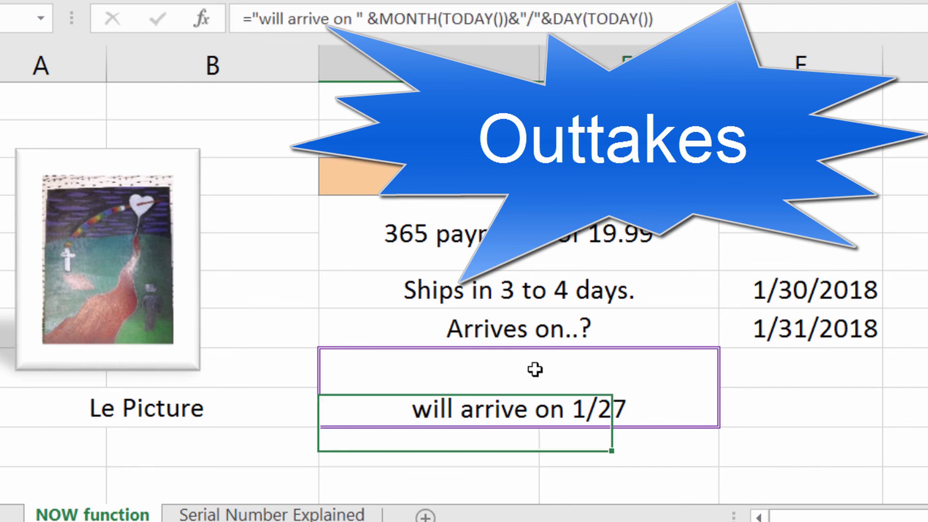